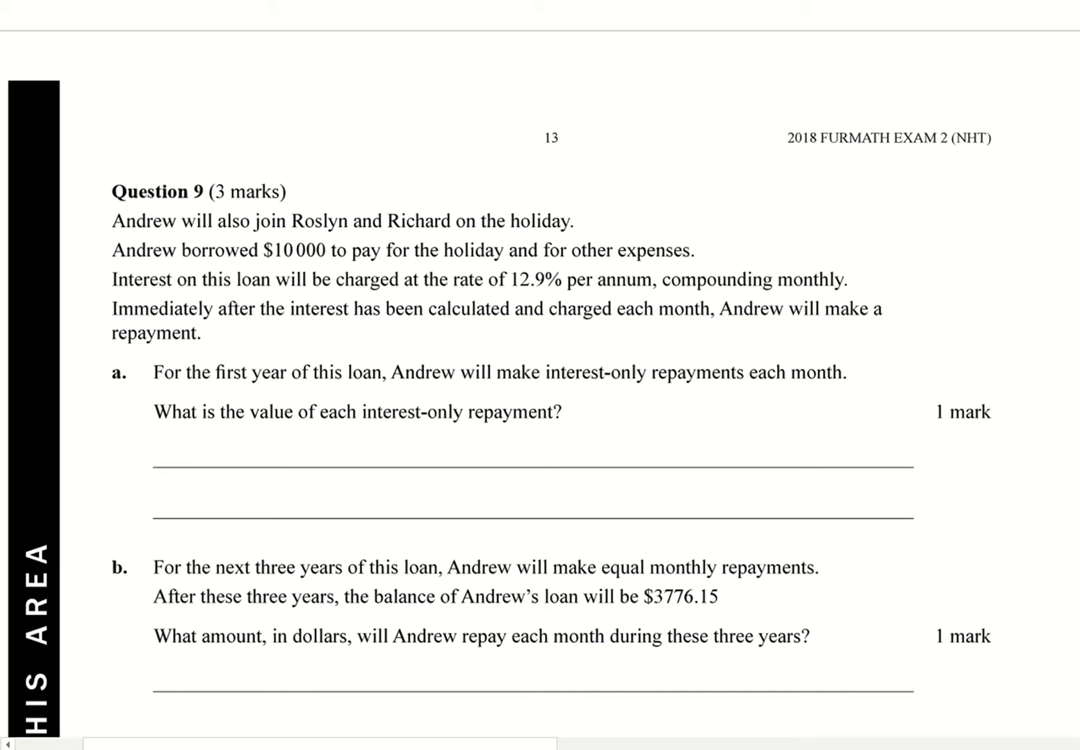
Circle $10 000 and label it V0, circle 12.9% as r, and write 12 beside compounding monthly.
{"action": "mouse_move", "coordinate": [316, 233]}
{"action": "left_mouse_down"}
{"action": "mouse_move", "coordinate": [278, 229]}
{"action": "mouse_move", "coordinate": [331, 221]}
{"action": "mouse_move", "coordinate": [401, 136]}
{"action": "mouse_move", "coordinate": [410, 162]}
{"action": "left_mouse_up"}
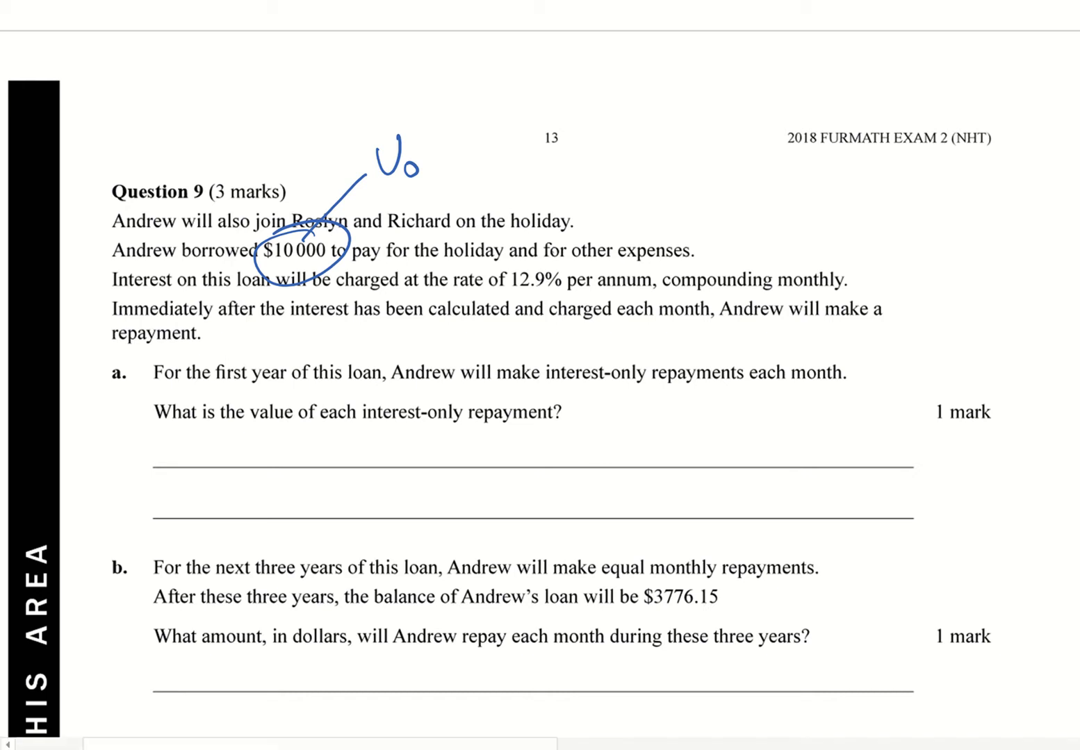
{"action": "left_click_drag", "start_coordinate": [518, 252], "coordinate": [693, 173]}
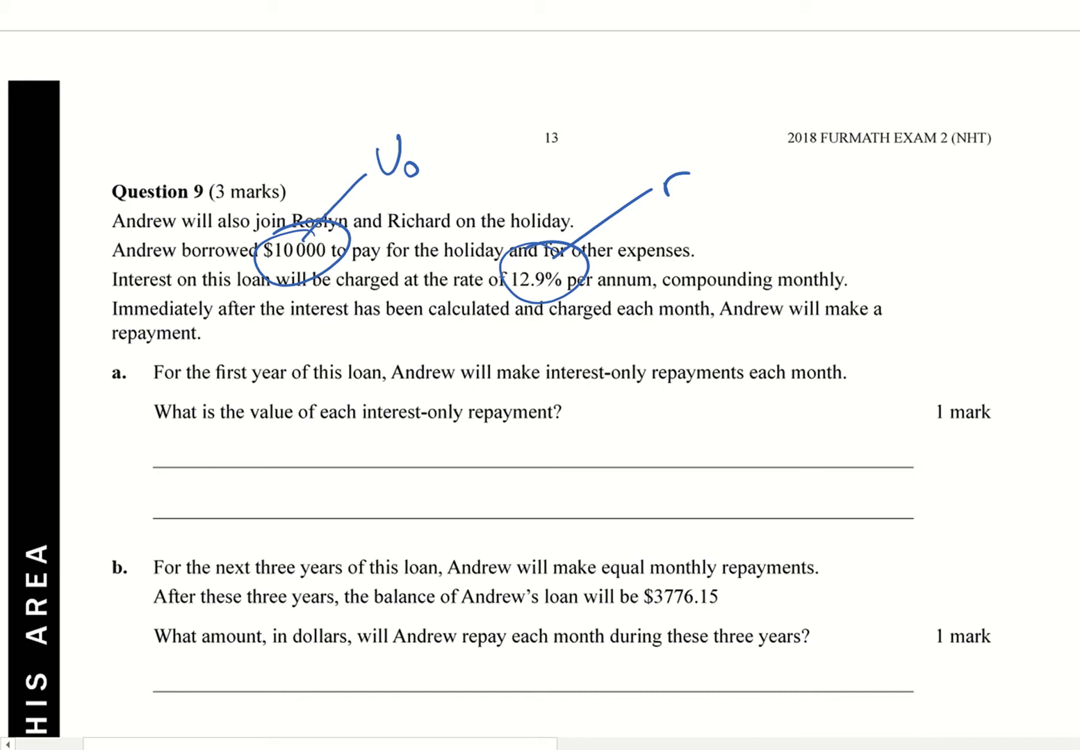
{"action": "mouse_move", "coordinate": [746, 265]}
{"action": "left_mouse_down"}
{"action": "mouse_move", "coordinate": [809, 232]}
{"action": "mouse_move", "coordinate": [853, 258]}
{"action": "mouse_move", "coordinate": [890, 233]}
{"action": "mouse_move", "coordinate": [894, 257]}
{"action": "left_mouse_up"}
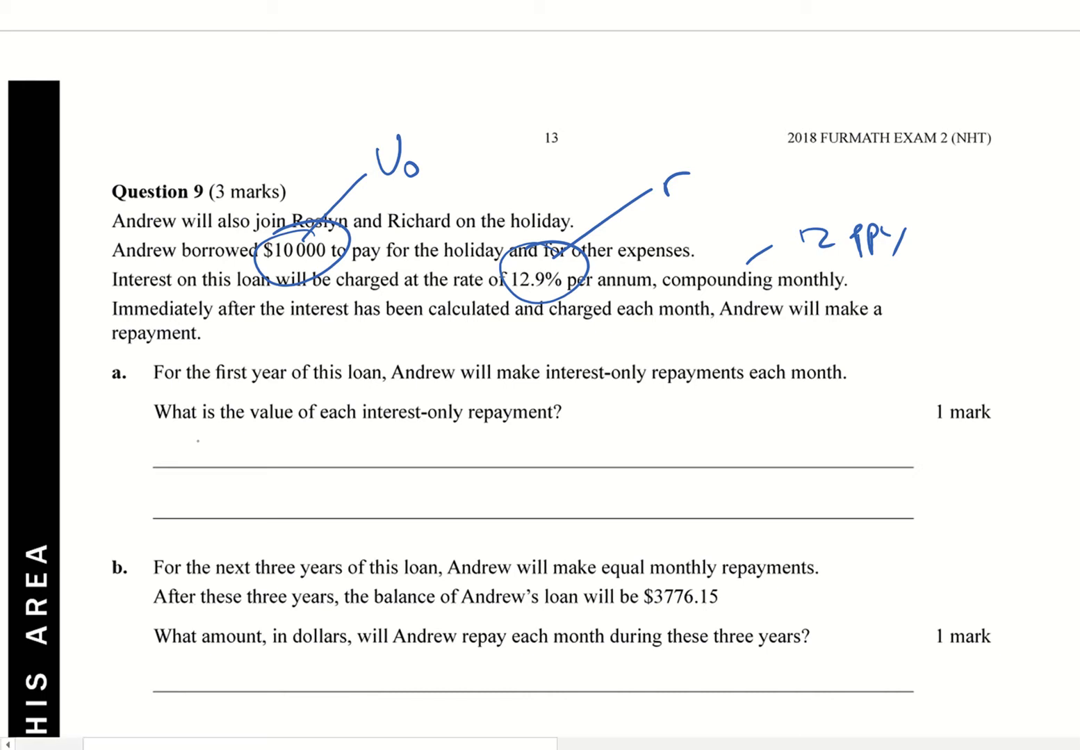
Handwrite I = V0 r n over 100 = on part a's first answer line.
{"action": "mouse_move", "coordinate": [196, 436]}
{"action": "left_mouse_down"}
{"action": "mouse_move", "coordinate": [194, 467]}
{"action": "mouse_move", "coordinate": [203, 431]}
{"action": "left_mouse_up"}
{"action": "mouse_move", "coordinate": [180, 469]}
{"action": "left_mouse_down"}
{"action": "mouse_move", "coordinate": [242, 442]}
{"action": "mouse_move", "coordinate": [247, 457]}
{"action": "mouse_move", "coordinate": [273, 457]}
{"action": "mouse_move", "coordinate": [289, 430]}
{"action": "left_mouse_up"}
{"action": "mouse_move", "coordinate": [290, 452]}
{"action": "left_mouse_down"}
{"action": "mouse_move", "coordinate": [286, 464]}
{"action": "mouse_move", "coordinate": [292, 451]}
{"action": "left_mouse_up"}
{"action": "left_click", "coordinate": [332, 438]}
{"action": "mouse_move", "coordinate": [324, 449]}
{"action": "left_mouse_down"}
{"action": "mouse_move", "coordinate": [324, 462]}
{"action": "mouse_move", "coordinate": [334, 438]}
{"action": "left_mouse_up"}
{"action": "left_click_drag", "start_coordinate": [346, 439], "coordinate": [367, 456]}
{"action": "mouse_move", "coordinate": [273, 488]}
{"action": "left_mouse_down"}
{"action": "mouse_move", "coordinate": [362, 474]}
{"action": "mouse_move", "coordinate": [306, 514]}
{"action": "left_mouse_up"}
{"action": "mouse_move", "coordinate": [317, 499]}
{"action": "left_mouse_down"}
{"action": "mouse_move", "coordinate": [334, 510]}
{"action": "mouse_move", "coordinate": [332, 493]}
{"action": "left_mouse_up"}
{"action": "left_click_drag", "start_coordinate": [356, 483], "coordinate": [364, 486]}
{"action": "left_click_drag", "start_coordinate": [409, 452], "coordinate": [438, 461]}
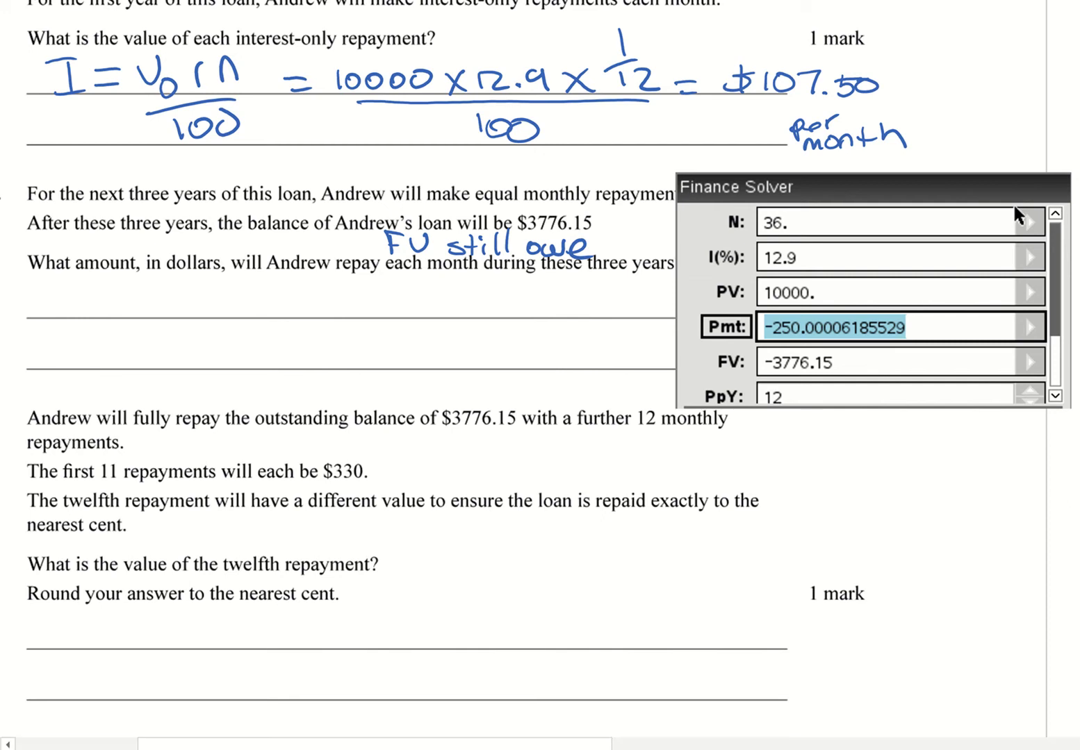
Write '3 years monthly' beside N = 36 and circle the PpY 12 and PV 10000 values.
{"action": "mouse_move", "coordinate": [806, 216]}
{"action": "left_mouse_down"}
{"action": "mouse_move", "coordinate": [807, 230]}
{"action": "mouse_move", "coordinate": [843, 241]}
{"action": "mouse_move", "coordinate": [890, 223]}
{"action": "left_mouse_up"}
{"action": "left_click_drag", "start_coordinate": [897, 222], "coordinate": [891, 235]}
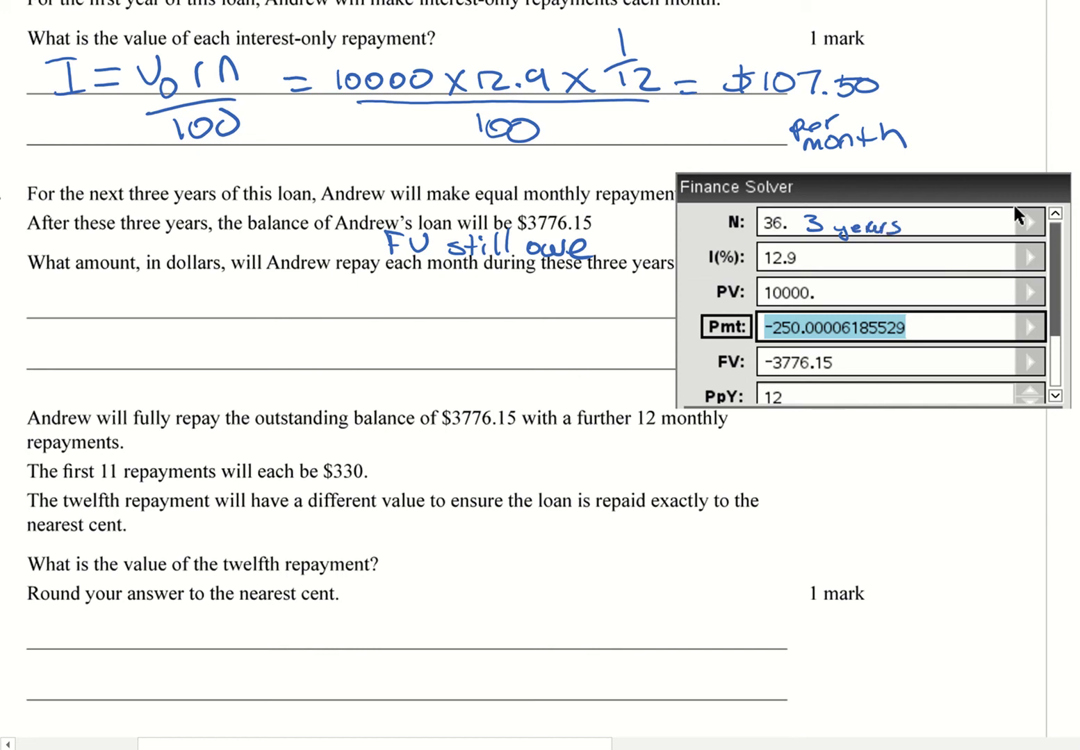
{"action": "left_click_drag", "start_coordinate": [920, 222], "coordinate": [962, 211]}
{"action": "left_click_drag", "start_coordinate": [781, 387], "coordinate": [800, 391]}
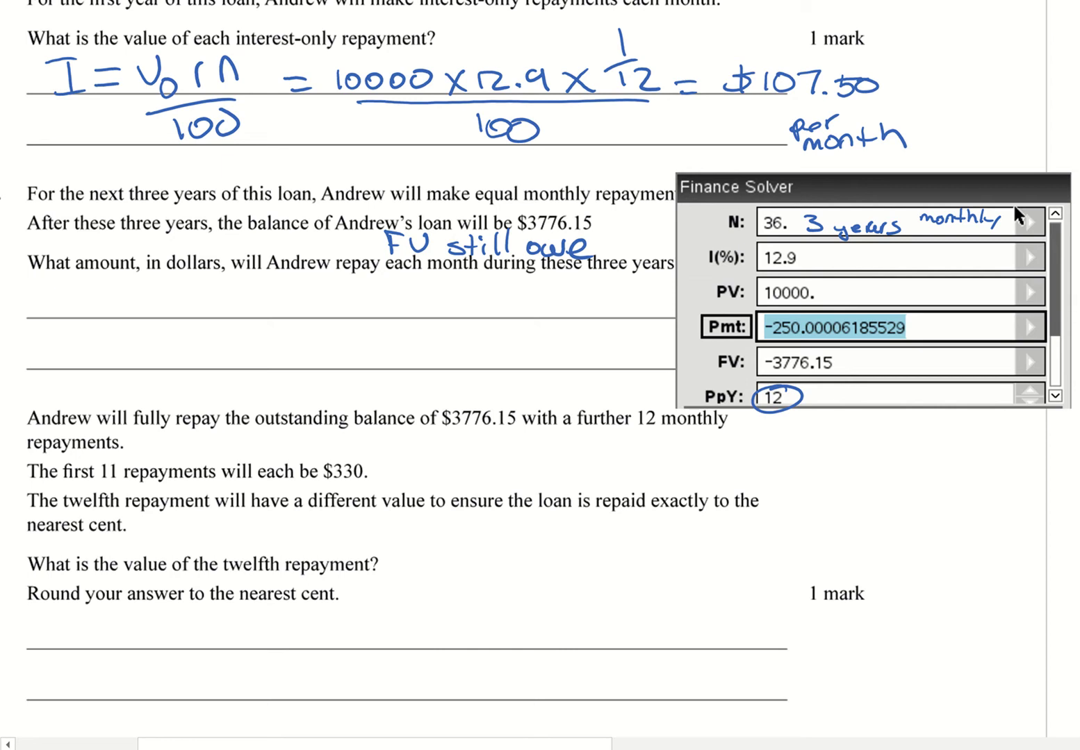
{"action": "mouse_move", "coordinate": [810, 283]}
{"action": "left_mouse_down"}
{"action": "mouse_move", "coordinate": [746, 299]}
{"action": "mouse_move", "coordinate": [843, 290]}
{"action": "left_mouse_up"}
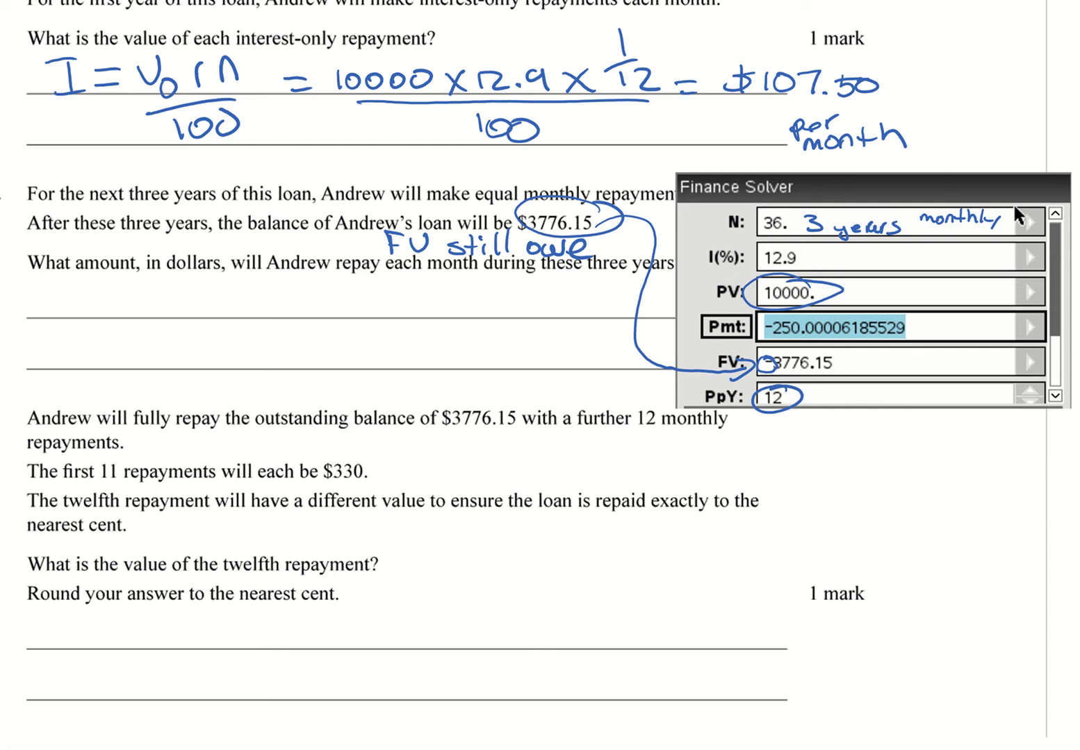
Mark the Pmt value -250.00006 and handwrite '$250 per month' as part b's answer.
{"action": "mouse_move", "coordinate": [763, 343]}
{"action": "left_mouse_down"}
{"action": "mouse_move", "coordinate": [760, 314]}
{"action": "mouse_move", "coordinate": [931, 319]}
{"action": "mouse_move", "coordinate": [872, 343]}
{"action": "mouse_move", "coordinate": [766, 342]}
{"action": "left_mouse_up"}
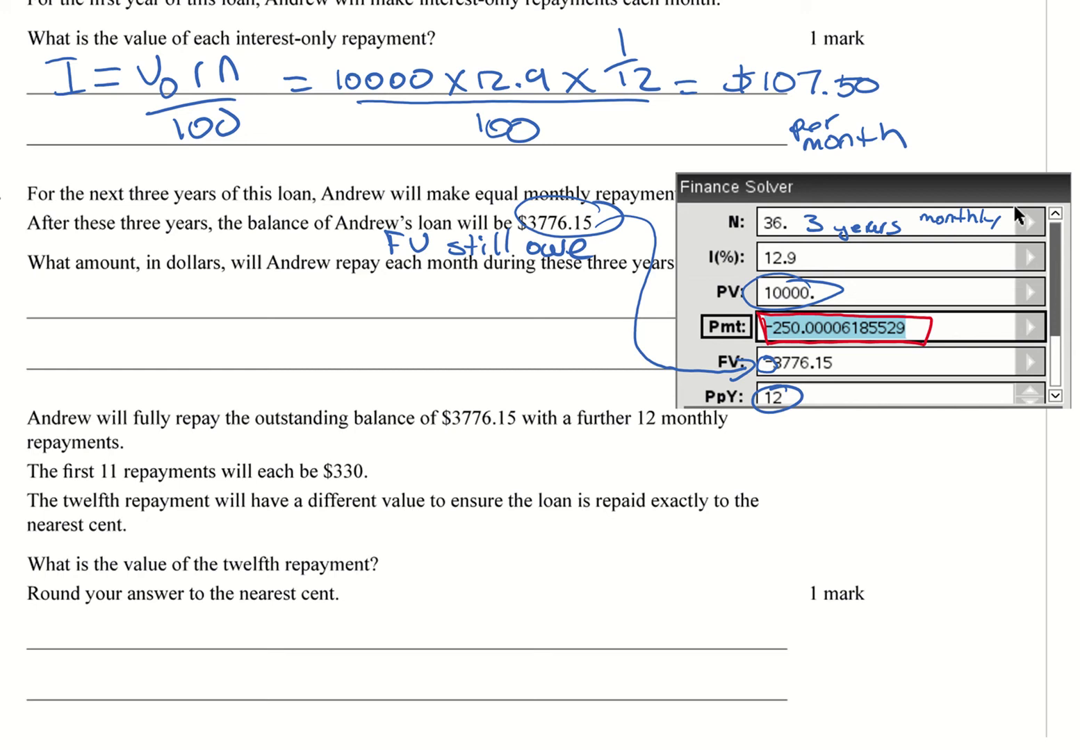
{"action": "mouse_move", "coordinate": [769, 320]}
{"action": "left_mouse_down"}
{"action": "mouse_move", "coordinate": [767, 339]}
{"action": "mouse_move", "coordinate": [773, 320]}
{"action": "left_mouse_up"}
{"action": "mouse_move", "coordinate": [193, 294]}
{"action": "left_mouse_down"}
{"action": "mouse_move", "coordinate": [169, 317]}
{"action": "mouse_move", "coordinate": [186, 325]}
{"action": "left_mouse_up"}
{"action": "left_click_drag", "start_coordinate": [216, 298], "coordinate": [248, 315]}
{"action": "mouse_move", "coordinate": [268, 300]}
{"action": "left_mouse_down"}
{"action": "mouse_move", "coordinate": [259, 313]}
{"action": "mouse_move", "coordinate": [276, 292]}
{"action": "left_mouse_up"}
{"action": "mouse_move", "coordinate": [299, 291]}
{"action": "left_mouse_down"}
{"action": "mouse_move", "coordinate": [345, 343]}
{"action": "mouse_move", "coordinate": [360, 308]}
{"action": "left_mouse_up"}
{"action": "mouse_move", "coordinate": [364, 313]}
{"action": "left_mouse_down"}
{"action": "mouse_move", "coordinate": [401, 298]}
{"action": "mouse_move", "coordinate": [393, 306]}
{"action": "mouse_move", "coordinate": [456, 314]}
{"action": "left_mouse_up"}
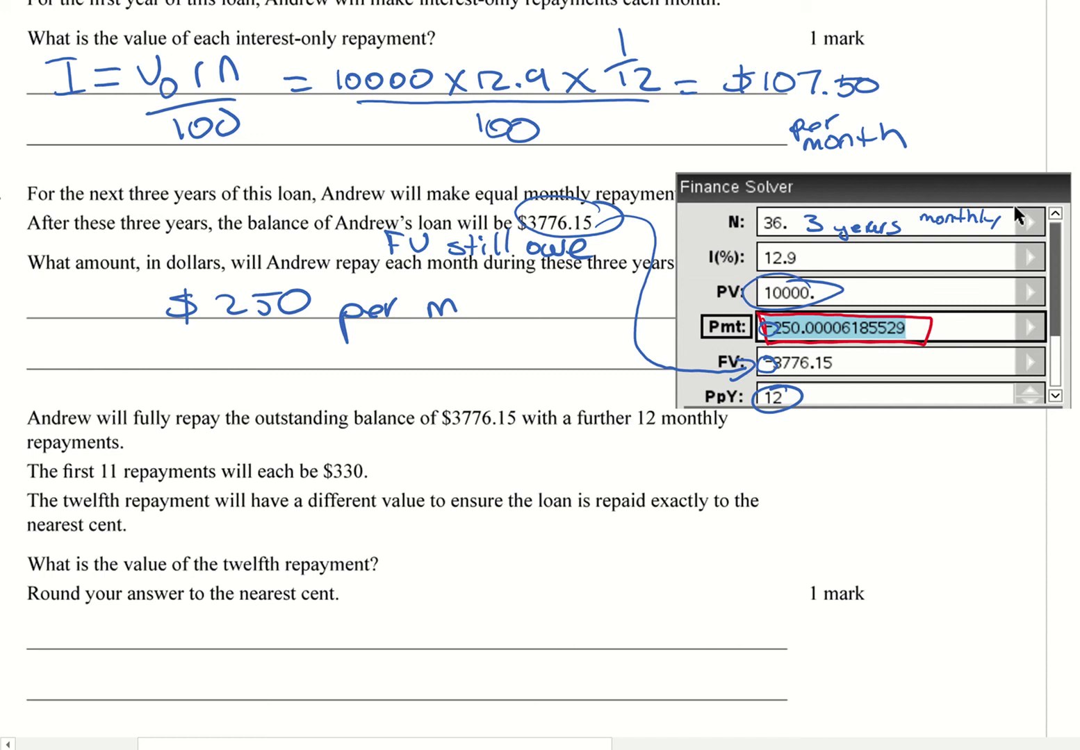
{"action": "left_click_drag", "start_coordinate": [478, 306], "coordinate": [503, 316]}
{"action": "left_click_drag", "start_coordinate": [510, 292], "coordinate": [524, 310]}
{"action": "left_click_drag", "start_coordinate": [532, 293], "coordinate": [556, 317]}
{"action": "scroll", "coordinate": [535, 375], "scroll_direction": "down", "scroll_amount": 5}
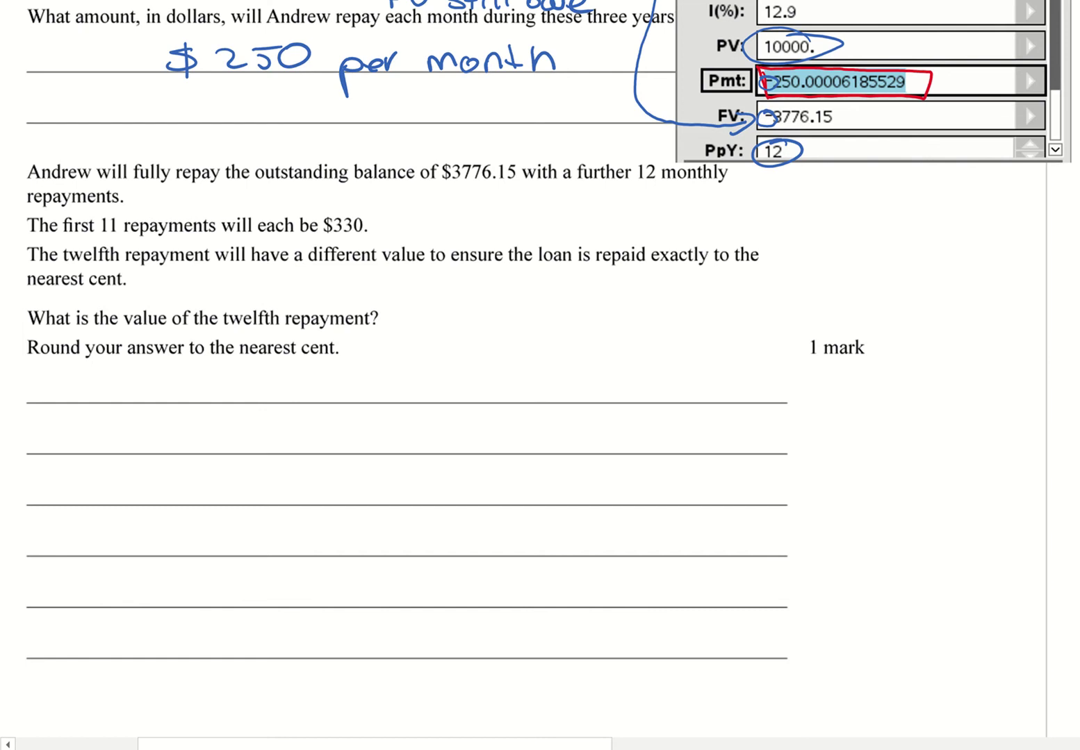
Check the Finance Solver image's context options, dismissing each, then deselect the image.
{"action": "right_click", "coordinate": [418, 222]}
{"action": "key", "text": "Escape"}
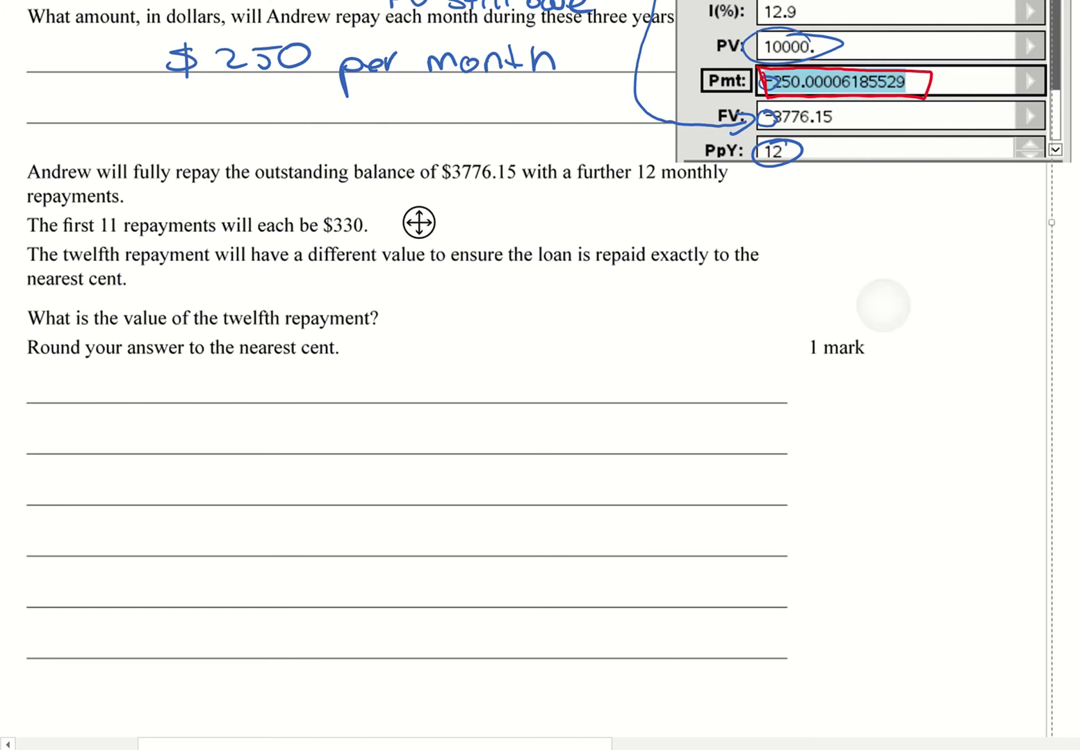
{"action": "right_click", "coordinate": [884, 367]}
{"action": "key", "text": "Escape"}
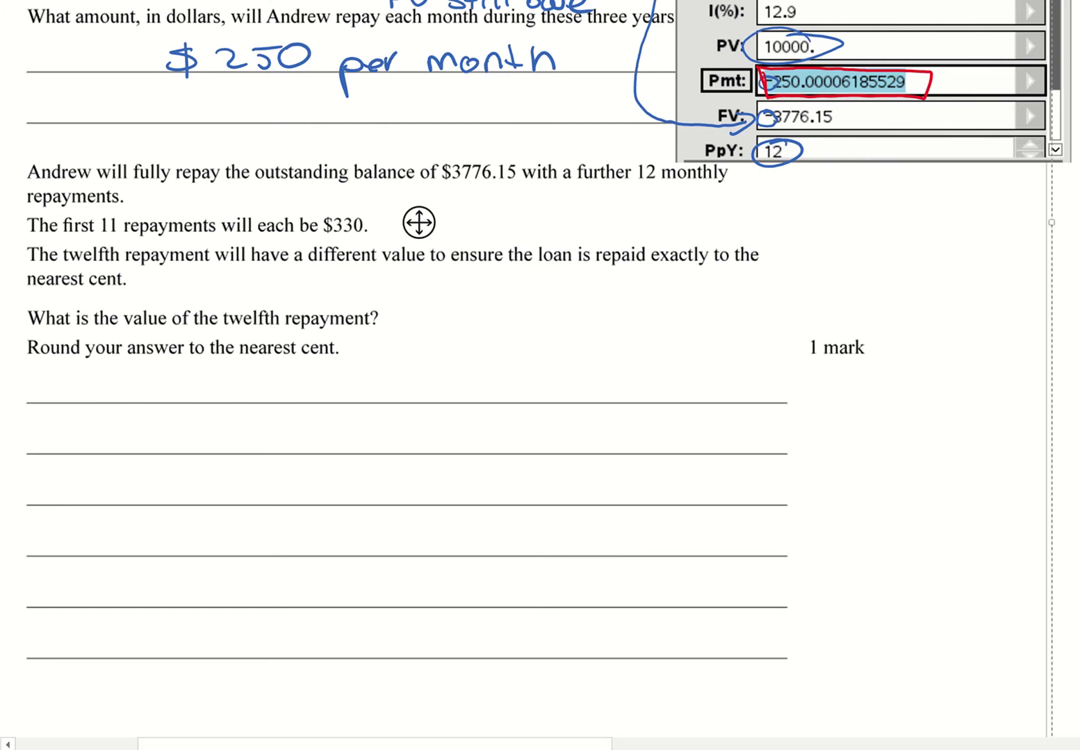
{"action": "right_click", "coordinate": [764, 417]}
{"action": "key", "text": "Escape"}
{"action": "left_click", "coordinate": [615, 277]}
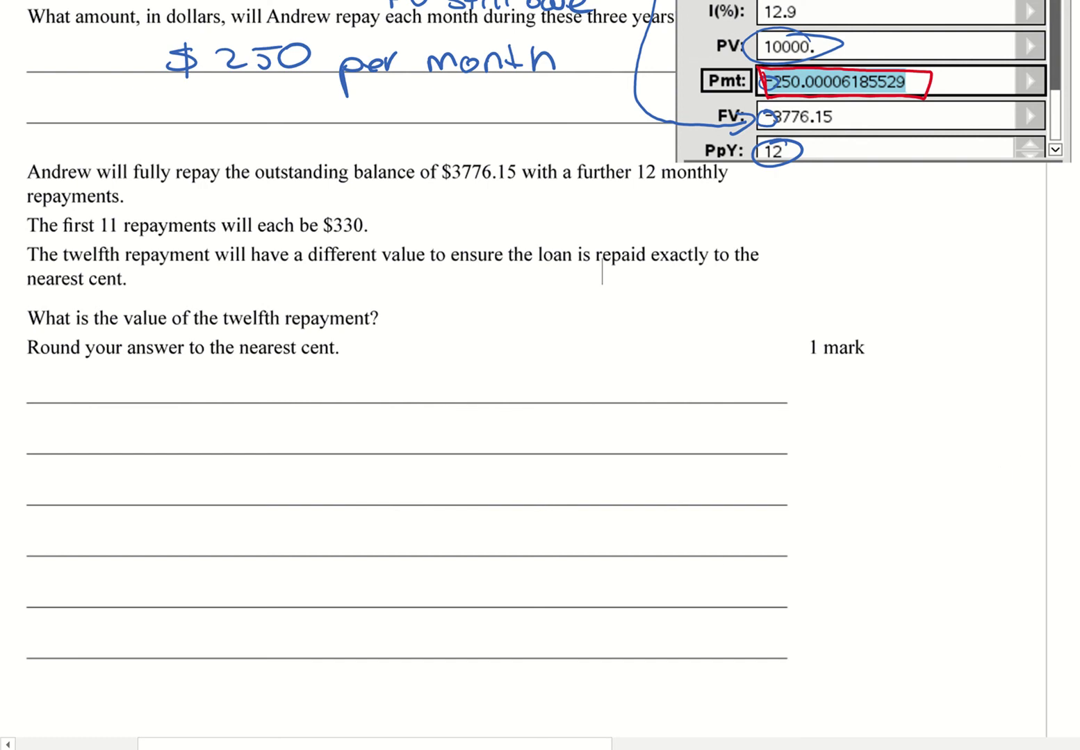
Shrink the pasted Finance Solver picture and move it to mid-page.
{"action": "left_click_drag", "start_coordinate": [1076, 438], "coordinate": [571, 214]}
{"action": "left_click_drag", "start_coordinate": [654, 314], "coordinate": [903, 487]}
{"action": "left_click_drag", "start_coordinate": [633, 501], "coordinate": [313, 427]}
{"action": "left_click_drag", "start_coordinate": [335, 252], "coordinate": [95, 419]}
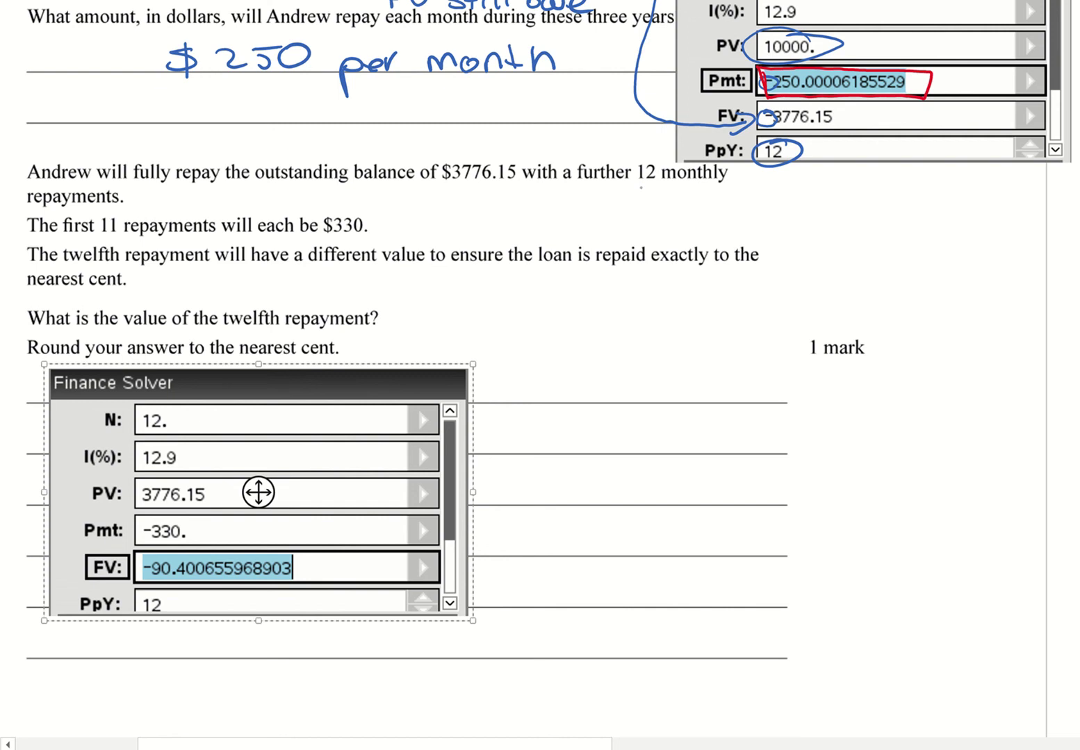
Circle 12, $3776.15 (labelled PV) and $330 in the question; tick N and circle the Pmt minus sign.
{"action": "mouse_move", "coordinate": [648, 149]}
{"action": "left_mouse_down"}
{"action": "mouse_move", "coordinate": [653, 193]}
{"action": "mouse_move", "coordinate": [646, 147]}
{"action": "left_mouse_up"}
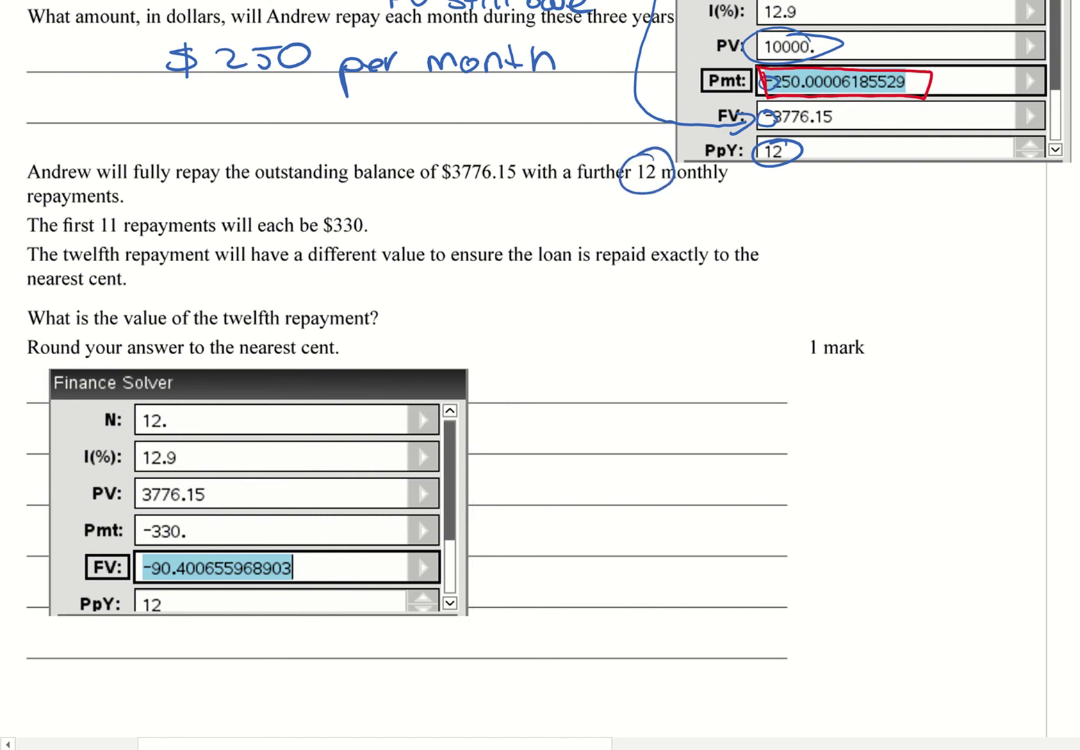
{"action": "mouse_move", "coordinate": [187, 414]}
{"action": "left_mouse_down"}
{"action": "mouse_move", "coordinate": [202, 408]}
{"action": "mouse_move", "coordinate": [208, 443]}
{"action": "left_mouse_up"}
{"action": "mouse_move", "coordinate": [494, 144]}
{"action": "left_mouse_down"}
{"action": "mouse_move", "coordinate": [514, 174]}
{"action": "mouse_move", "coordinate": [505, 149]}
{"action": "left_mouse_up"}
{"action": "mouse_move", "coordinate": [499, 195]}
{"action": "left_mouse_down"}
{"action": "mouse_move", "coordinate": [514, 212]}
{"action": "mouse_move", "coordinate": [517, 189]}
{"action": "left_mouse_up"}
{"action": "left_click_drag", "start_coordinate": [535, 206], "coordinate": [530, 203]}
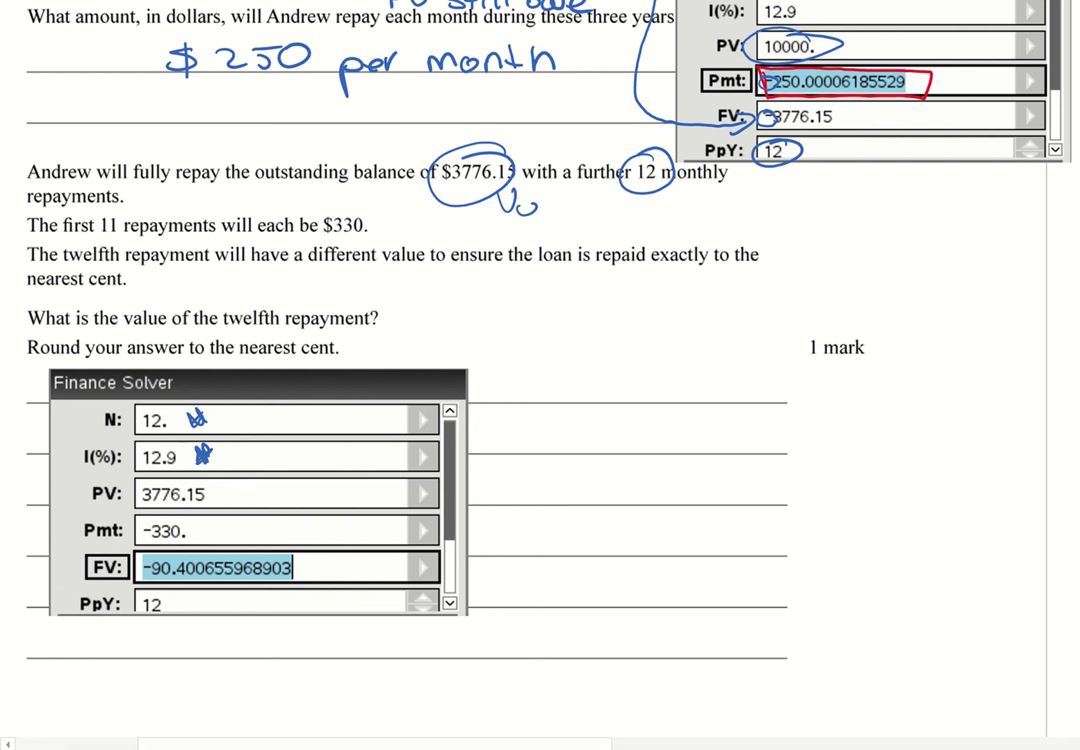
{"action": "left_click_drag", "start_coordinate": [360, 210], "coordinate": [361, 202]}
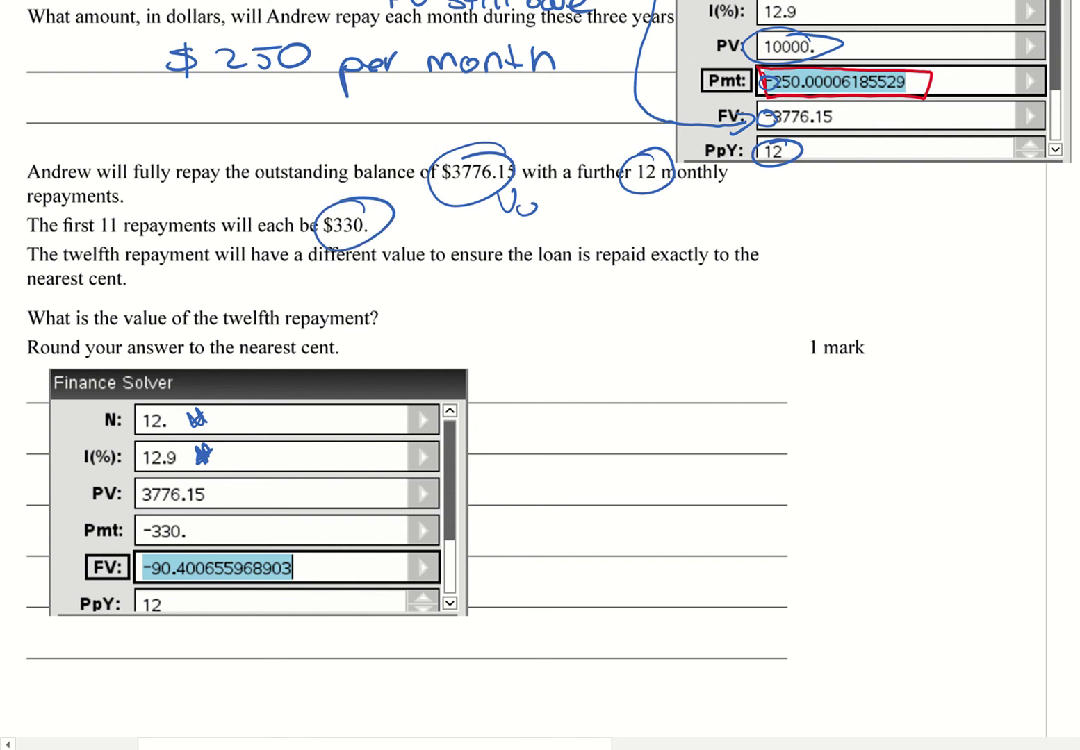
{"action": "left_click_drag", "start_coordinate": [153, 526], "coordinate": [148, 526]}
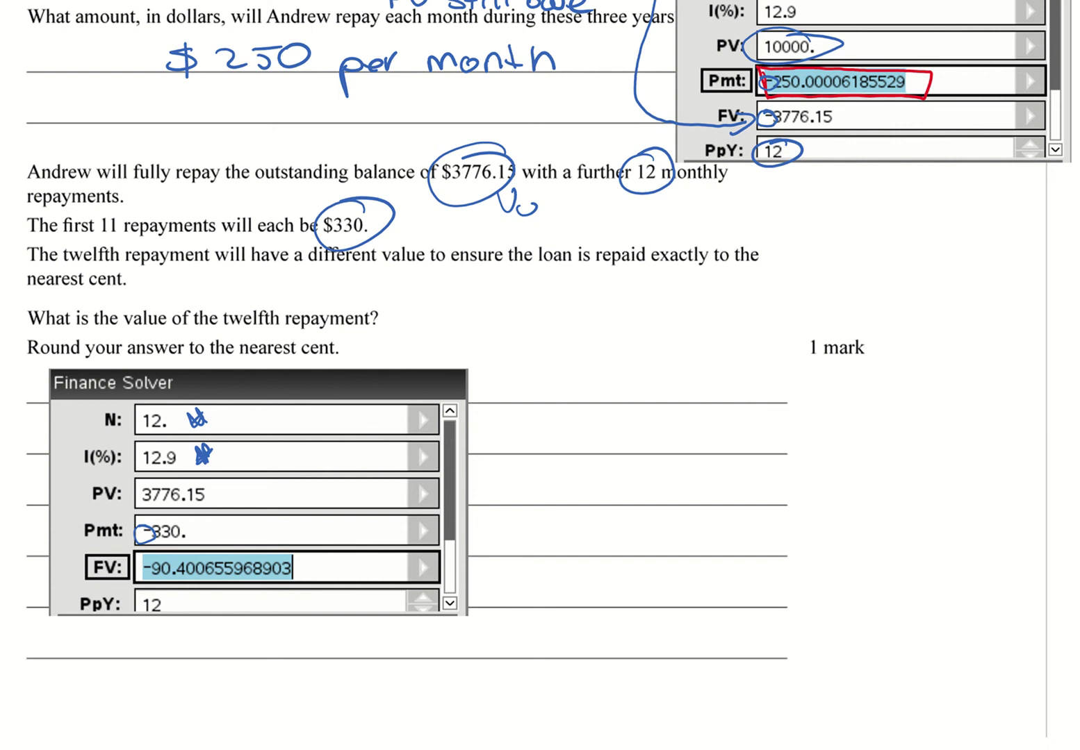
Handwrite '12 payment of $330' to the right of the Finance Solver image.
{"action": "left_click_drag", "start_coordinate": [485, 381], "coordinate": [490, 398]}
{"action": "mouse_move", "coordinate": [495, 383]}
{"action": "left_mouse_down"}
{"action": "mouse_move", "coordinate": [506, 400]}
{"action": "mouse_move", "coordinate": [593, 400]}
{"action": "mouse_move", "coordinate": [587, 414]}
{"action": "left_mouse_up"}
{"action": "left_click", "coordinate": [550, 401]}
{"action": "left_click_drag", "start_coordinate": [600, 393], "coordinate": [658, 401]}
{"action": "left_click_drag", "start_coordinate": [650, 390], "coordinate": [721, 403]}
{"action": "left_click", "coordinate": [720, 400]}
{"action": "mouse_move", "coordinate": [712, 389]}
{"action": "left_mouse_down"}
{"action": "mouse_move", "coordinate": [759, 397]}
{"action": "mouse_move", "coordinate": [774, 382]}
{"action": "left_mouse_up"}
{"action": "mouse_move", "coordinate": [777, 380]}
{"action": "left_mouse_down"}
{"action": "mouse_move", "coordinate": [775, 399]}
{"action": "mouse_move", "coordinate": [823, 404]}
{"action": "mouse_move", "coordinate": [849, 387]}
{"action": "left_mouse_up"}
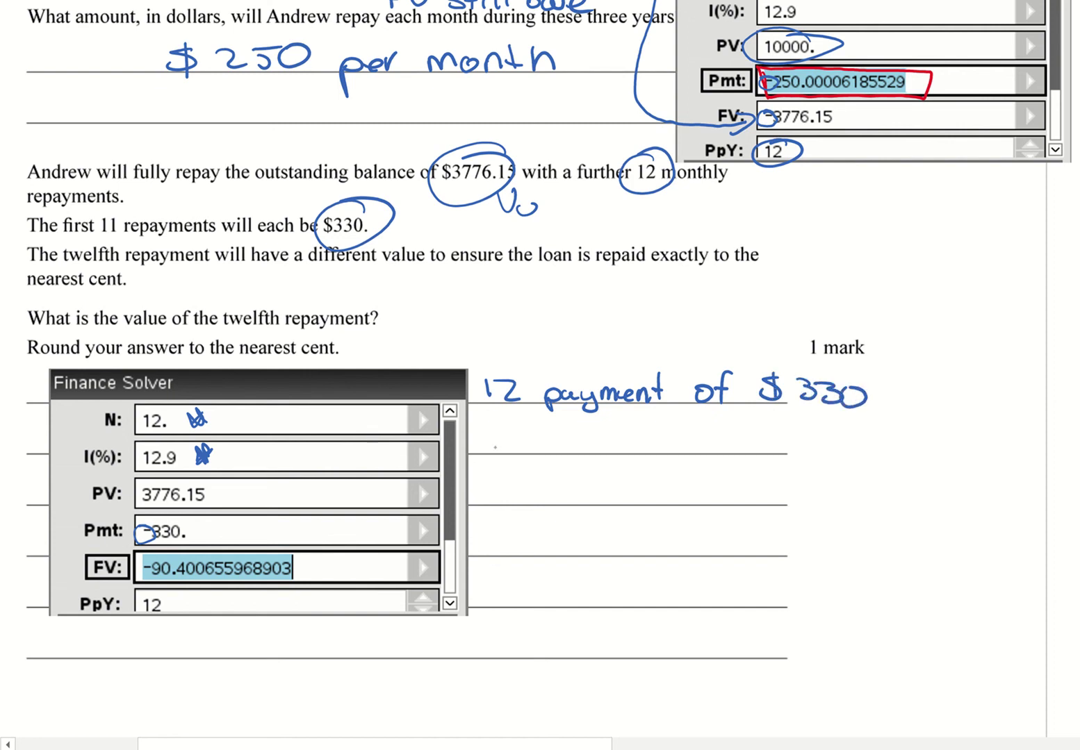
Write the line below stating the borrower still owes $90.40.
{"action": "mouse_move", "coordinate": [485, 453]}
{"action": "left_mouse_down"}
{"action": "mouse_move", "coordinate": [506, 453]}
{"action": "mouse_move", "coordinate": [500, 444]}
{"action": "left_mouse_up"}
{"action": "left_click_drag", "start_coordinate": [509, 453], "coordinate": [534, 439]}
{"action": "mouse_move", "coordinate": [535, 426]}
{"action": "left_mouse_down"}
{"action": "mouse_move", "coordinate": [535, 450]}
{"action": "mouse_move", "coordinate": [591, 438]}
{"action": "mouse_move", "coordinate": [617, 448]}
{"action": "left_mouse_up"}
{"action": "mouse_move", "coordinate": [642, 424]}
{"action": "left_mouse_down"}
{"action": "mouse_move", "coordinate": [645, 447]}
{"action": "mouse_move", "coordinate": [644, 438]}
{"action": "left_mouse_up"}
{"action": "mouse_move", "coordinate": [663, 437]}
{"action": "left_mouse_down"}
{"action": "mouse_move", "coordinate": [664, 450]}
{"action": "mouse_move", "coordinate": [660, 430]}
{"action": "left_mouse_up"}
{"action": "left_click_drag", "start_coordinate": [674, 423], "coordinate": [672, 449]}
{"action": "mouse_move", "coordinate": [685, 422]}
{"action": "left_mouse_down"}
{"action": "mouse_move", "coordinate": [685, 450]}
{"action": "mouse_move", "coordinate": [756, 436]}
{"action": "mouse_move", "coordinate": [785, 448]}
{"action": "mouse_move", "coordinate": [772, 451]}
{"action": "left_mouse_up"}
{"action": "mouse_move", "coordinate": [856, 429]}
{"action": "left_mouse_down"}
{"action": "mouse_move", "coordinate": [855, 449]}
{"action": "mouse_move", "coordinate": [872, 425]}
{"action": "mouse_move", "coordinate": [816, 448]}
{"action": "mouse_move", "coordinate": [833, 450]}
{"action": "left_mouse_up"}
{"action": "left_click", "coordinate": [884, 445]}
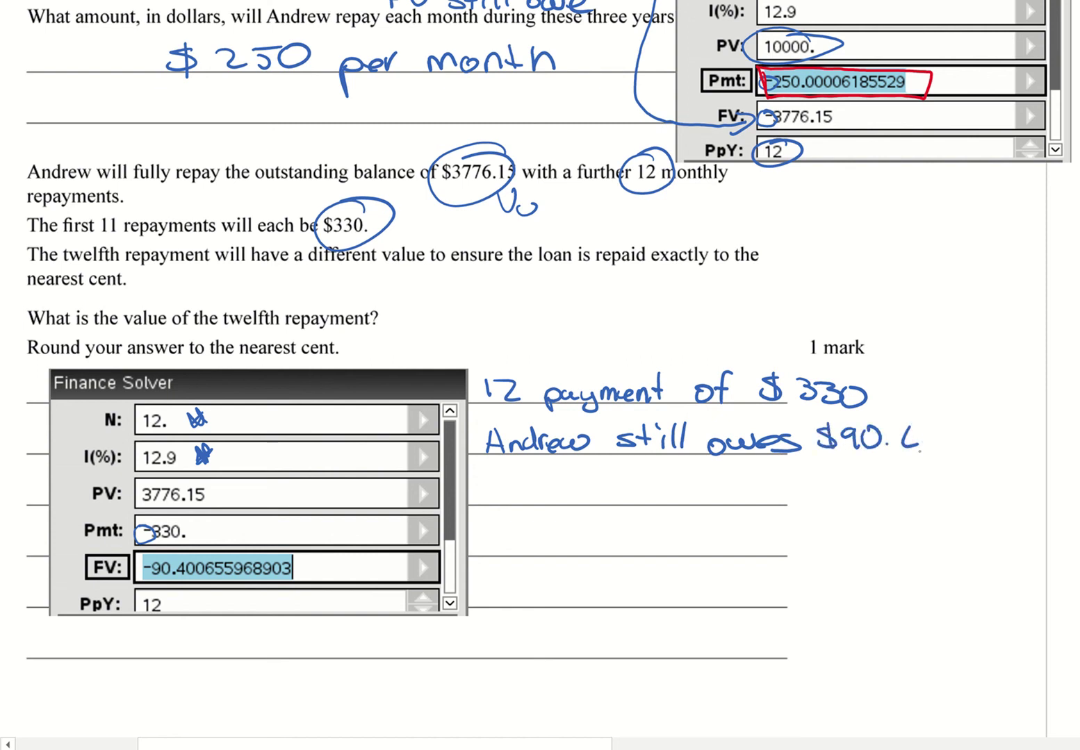
{"action": "left_click_drag", "start_coordinate": [935, 432], "coordinate": [936, 431]}
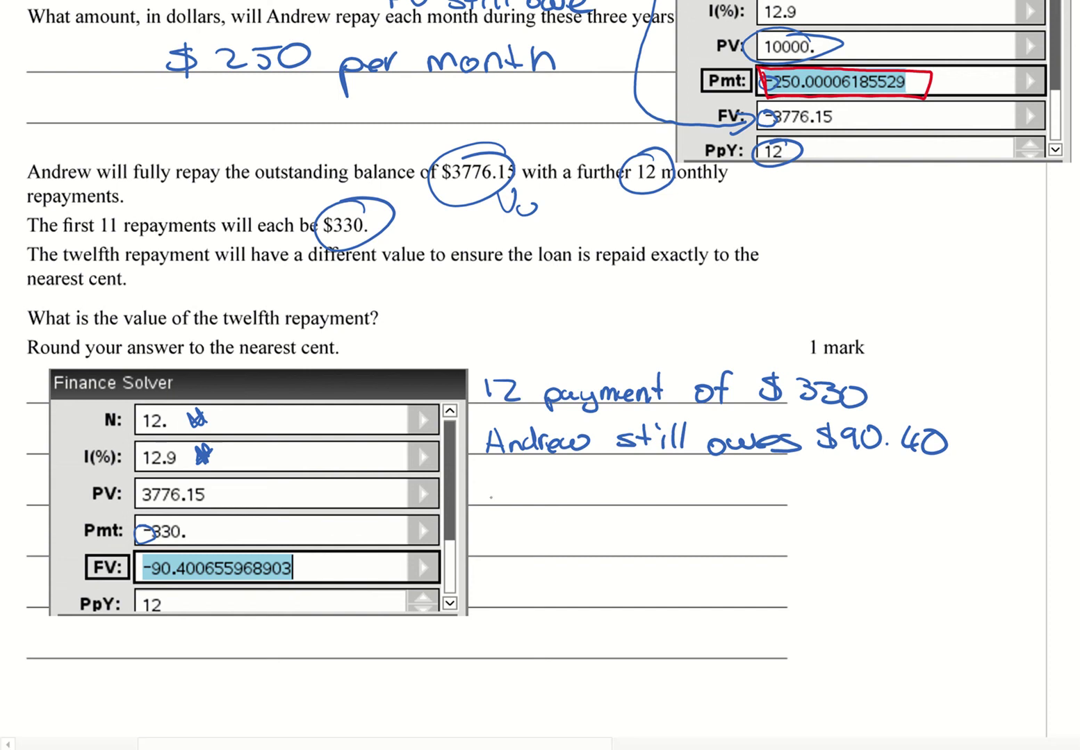
Draw the ∴ symbol beside the solver and erase the mistaken '12th' after it.
{"action": "left_click", "coordinate": [493, 524]}
{"action": "left_click", "coordinate": [481, 551]}
{"action": "left_click", "coordinate": [507, 546]}
{"action": "left_click", "coordinate": [501, 547]}
{"action": "mouse_move", "coordinate": [521, 536]}
{"action": "left_mouse_down"}
{"action": "mouse_move", "coordinate": [519, 553]}
{"action": "mouse_move", "coordinate": [548, 559]}
{"action": "mouse_move", "coordinate": [567, 534]}
{"action": "left_mouse_up"}
{"action": "left_click_drag", "start_coordinate": [577, 521], "coordinate": [593, 535]}
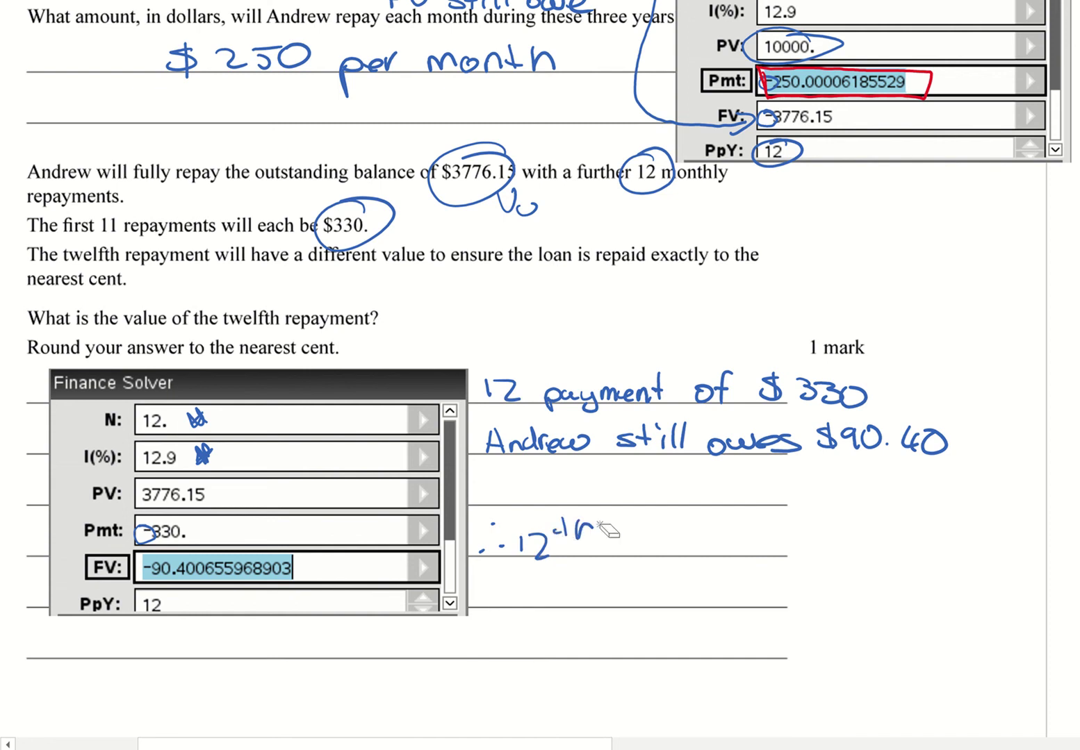
{"action": "left_click_drag", "start_coordinate": [597, 536], "coordinate": [566, 550]}
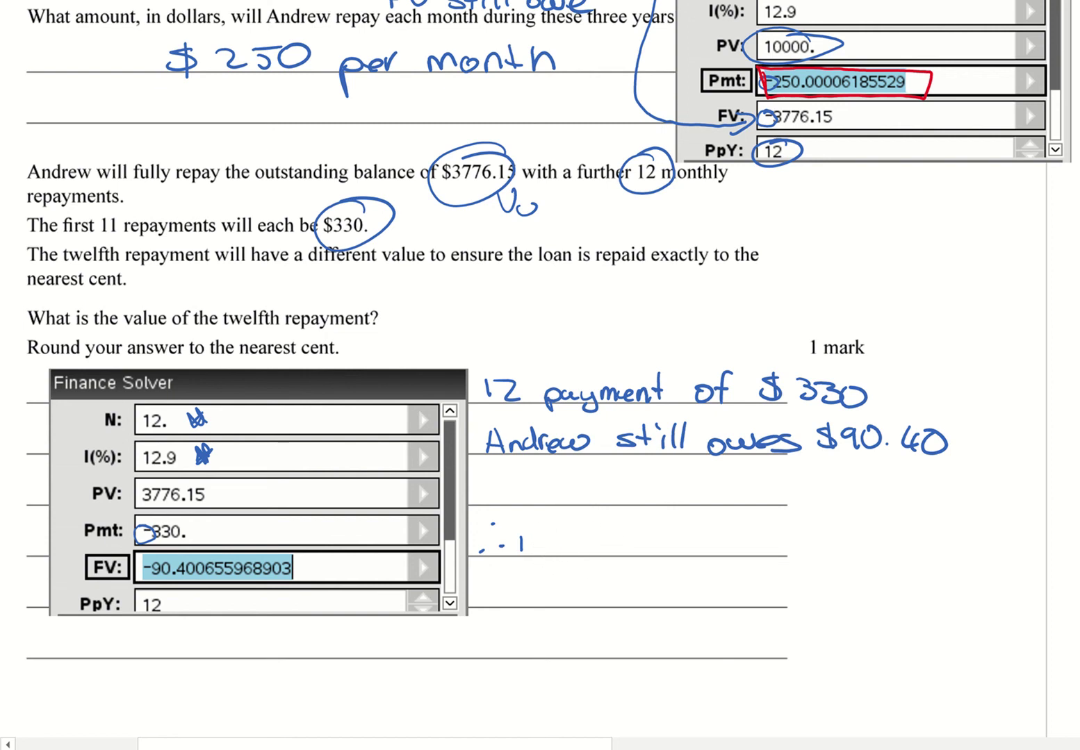
Write 'final repayment' after the ∴ symbol.
{"action": "mouse_move", "coordinate": [521, 521]}
{"action": "left_mouse_down"}
{"action": "mouse_move", "coordinate": [505, 561]}
{"action": "mouse_move", "coordinate": [516, 537]}
{"action": "mouse_move", "coordinate": [539, 550]}
{"action": "left_mouse_up"}
{"action": "left_click_drag", "start_coordinate": [554, 542], "coordinate": [565, 552]}
{"action": "mouse_move", "coordinate": [569, 520]}
{"action": "left_mouse_down"}
{"action": "mouse_move", "coordinate": [574, 551]}
{"action": "mouse_move", "coordinate": [620, 541]}
{"action": "mouse_move", "coordinate": [630, 550]}
{"action": "left_mouse_up"}
{"action": "mouse_move", "coordinate": [637, 543]}
{"action": "left_mouse_down"}
{"action": "mouse_move", "coordinate": [687, 546]}
{"action": "mouse_move", "coordinate": [690, 569]}
{"action": "mouse_move", "coordinate": [698, 545]}
{"action": "mouse_move", "coordinate": [768, 549]}
{"action": "left_mouse_up"}
{"action": "left_click_drag", "start_coordinate": [753, 546], "coordinate": [771, 536]}
Write 'will be 330 + 90.40' on the next line.
{"action": "left_click_drag", "start_coordinate": [482, 591], "coordinate": [526, 600]}
{"action": "left_click", "coordinate": [507, 583]}
{"action": "mouse_move", "coordinate": [531, 576]}
{"action": "left_mouse_down"}
{"action": "mouse_move", "coordinate": [533, 597]}
{"action": "mouse_move", "coordinate": [565, 575]}
{"action": "mouse_move", "coordinate": [574, 599]}
{"action": "left_mouse_up"}
{"action": "mouse_move", "coordinate": [582, 589]}
{"action": "left_mouse_down"}
{"action": "mouse_move", "coordinate": [598, 579]}
{"action": "mouse_move", "coordinate": [606, 595]}
{"action": "mouse_move", "coordinate": [640, 601]}
{"action": "mouse_move", "coordinate": [692, 589]}
{"action": "mouse_move", "coordinate": [664, 589]}
{"action": "mouse_move", "coordinate": [661, 606]}
{"action": "mouse_move", "coordinate": [684, 593]}
{"action": "mouse_move", "coordinate": [715, 604]}
{"action": "left_mouse_up"}
{"action": "mouse_move", "coordinate": [706, 592]}
{"action": "left_mouse_down"}
{"action": "mouse_move", "coordinate": [751, 603]}
{"action": "mouse_move", "coordinate": [770, 585]}
{"action": "mouse_move", "coordinate": [812, 604]}
{"action": "mouse_move", "coordinate": [827, 583]}
{"action": "left_mouse_up"}
{"action": "left_click", "coordinate": [794, 602]}
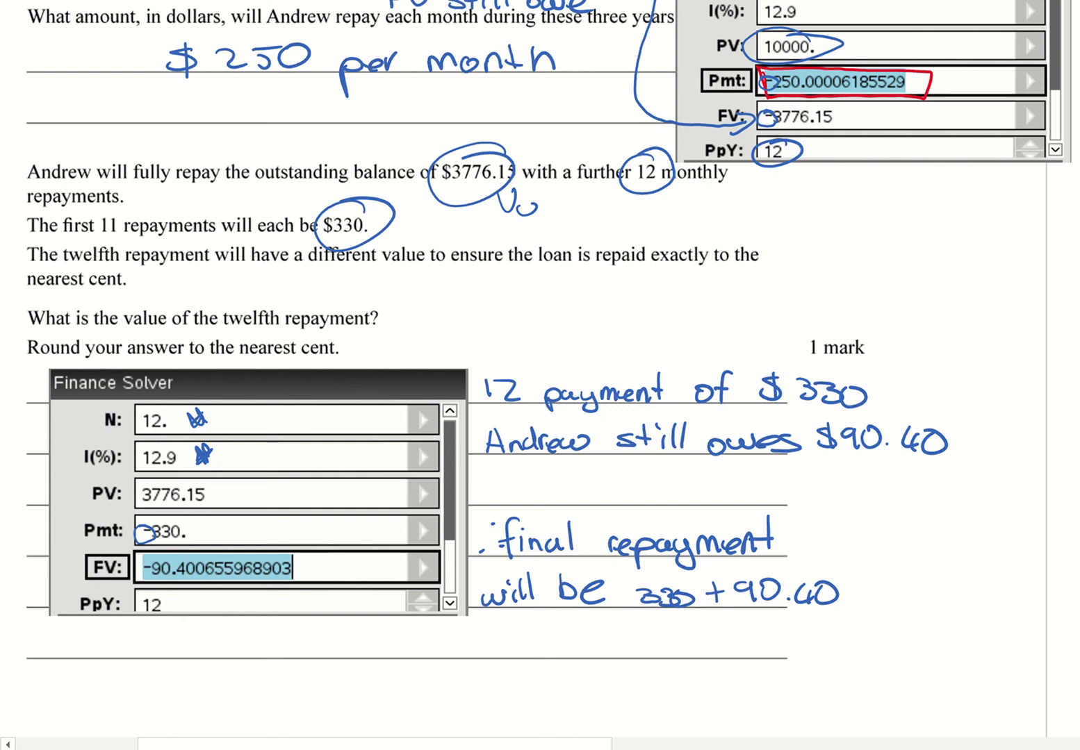
Finish with 'which $420.40' on the line below.
{"action": "mouse_move", "coordinate": [481, 642]}
{"action": "left_mouse_down"}
{"action": "mouse_move", "coordinate": [517, 641]}
{"action": "mouse_move", "coordinate": [540, 656]}
{"action": "left_mouse_up"}
{"action": "mouse_move", "coordinate": [542, 643]}
{"action": "left_mouse_down"}
{"action": "mouse_move", "coordinate": [547, 657]}
{"action": "mouse_move", "coordinate": [596, 656]}
{"action": "left_mouse_up"}
{"action": "left_click", "coordinate": [540, 641]}
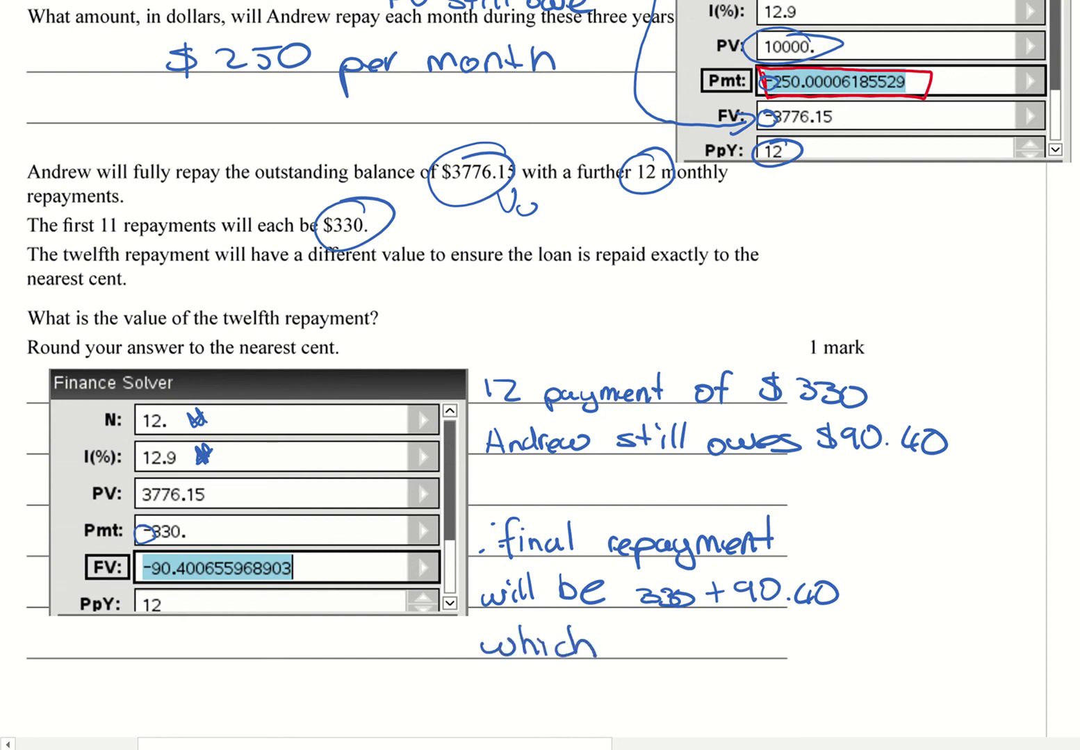
{"action": "mouse_move", "coordinate": [655, 634]}
{"action": "left_mouse_down"}
{"action": "mouse_move", "coordinate": [636, 656]}
{"action": "mouse_move", "coordinate": [694, 650]}
{"action": "mouse_move", "coordinate": [683, 662]}
{"action": "left_mouse_up"}
{"action": "left_click_drag", "start_coordinate": [692, 632], "coordinate": [722, 658]}
{"action": "left_click_drag", "start_coordinate": [733, 629], "coordinate": [801, 646]}
{"action": "mouse_move", "coordinate": [790, 637]}
{"action": "left_mouse_down"}
{"action": "mouse_move", "coordinate": [786, 659]}
{"action": "mouse_move", "coordinate": [810, 635]}
{"action": "left_mouse_up"}
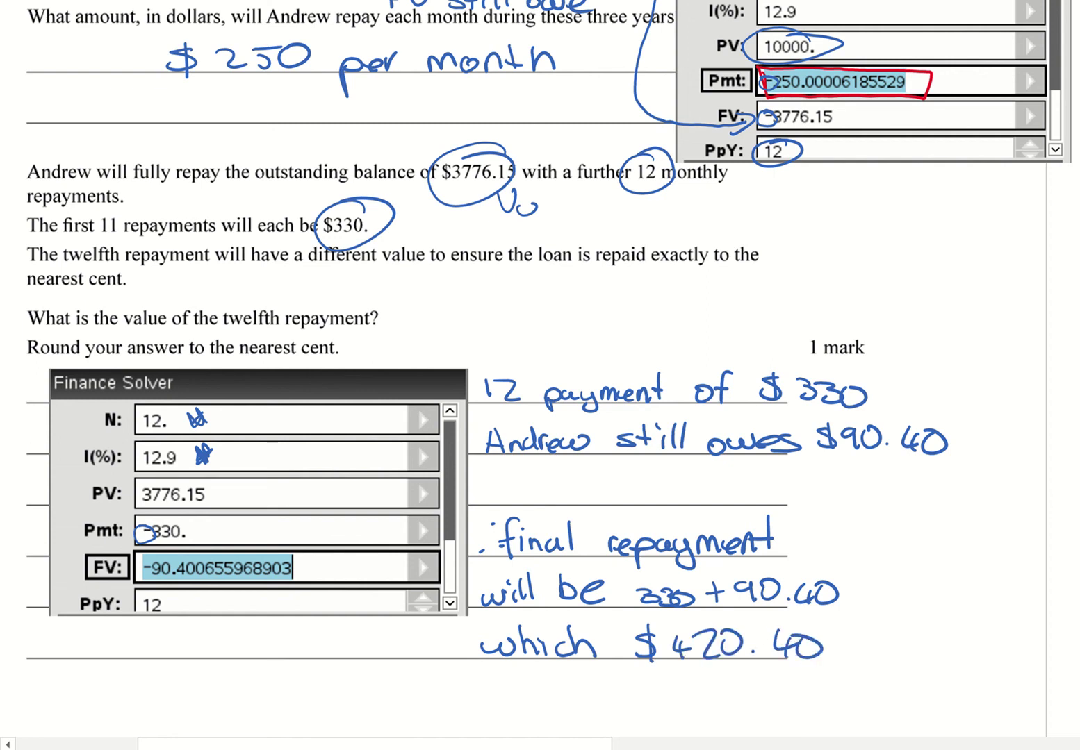